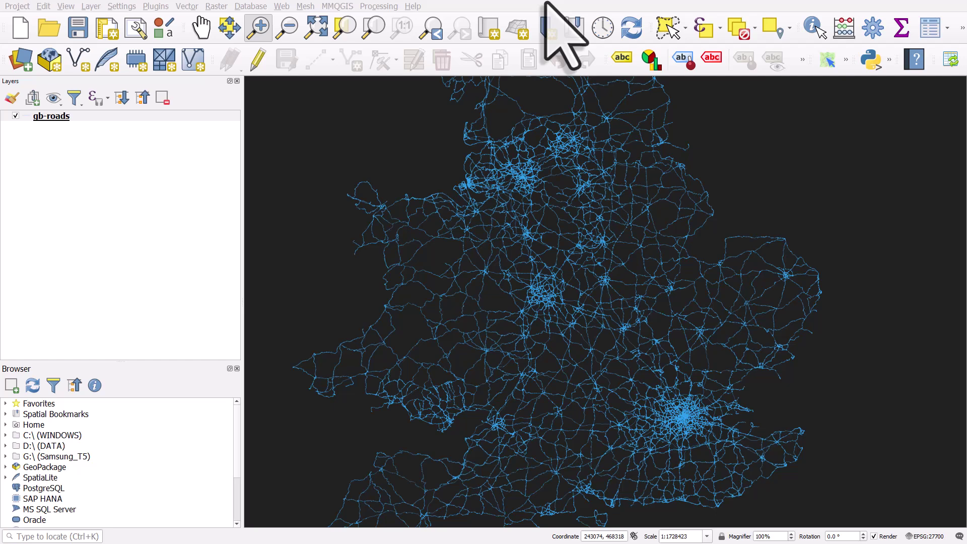
Step: Select the gb-roads layer and zoom into south-east England with London near the bottom
left_click(140, 118)
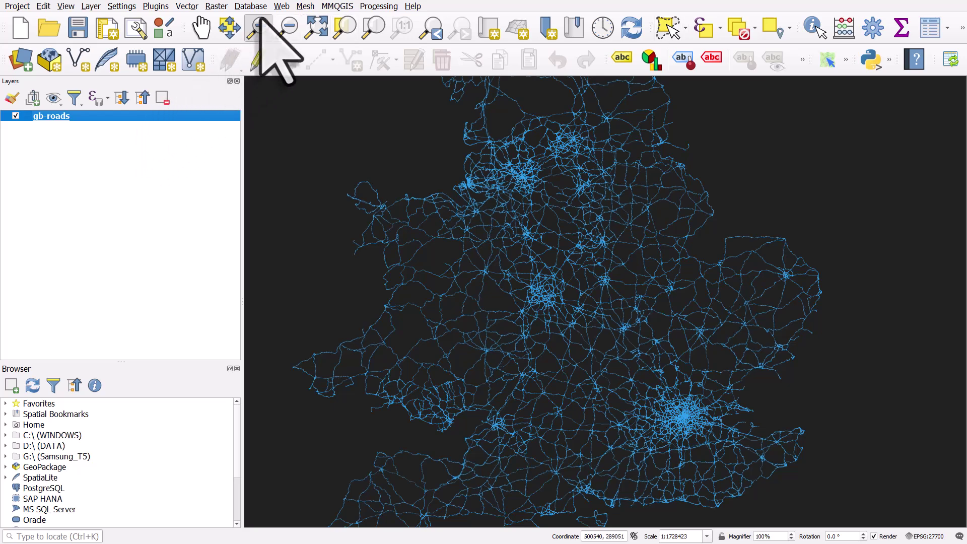
left_click_drag(581, 259, 819, 441)
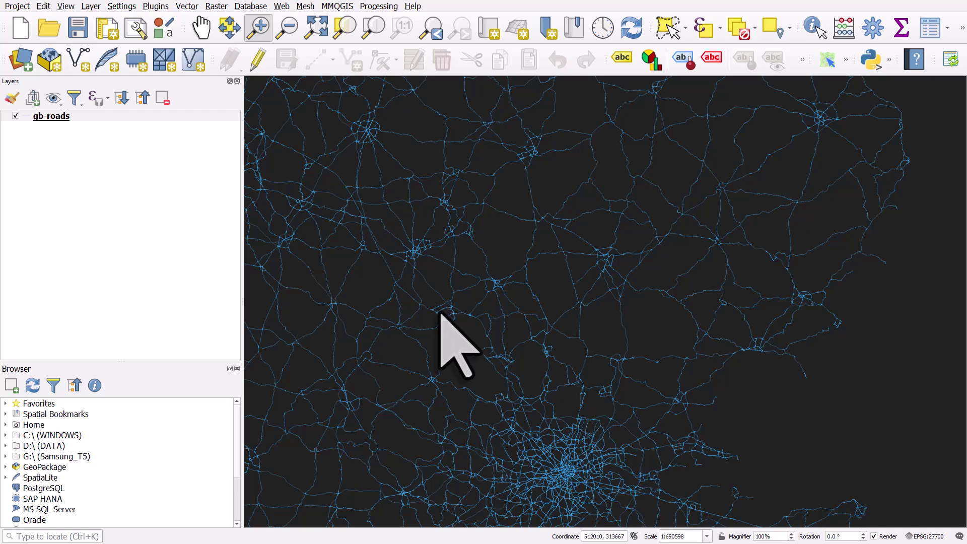
Step: Switch to Select Feature(s) mode and select one motorway segment on the map
left_click(686, 29)
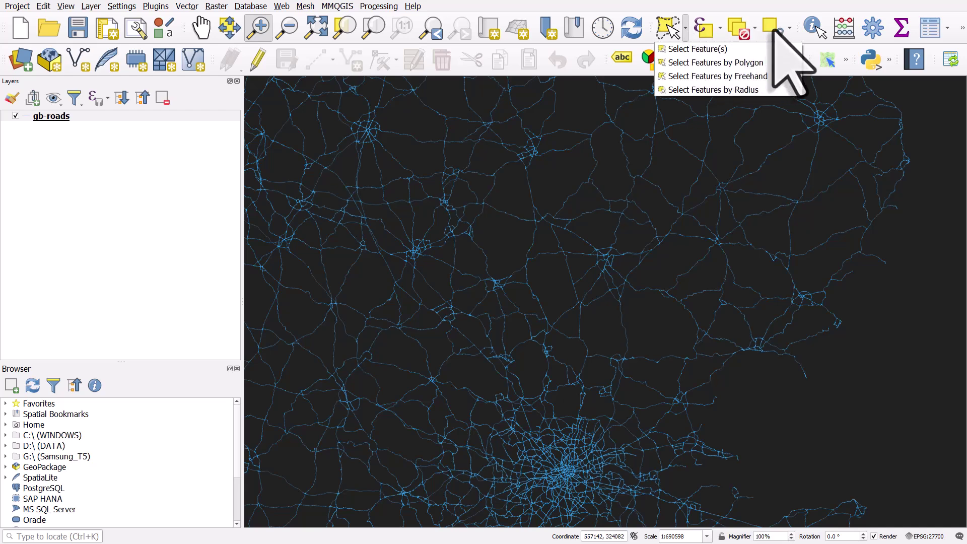
left_click(685, 29)
left_click(685, 29)
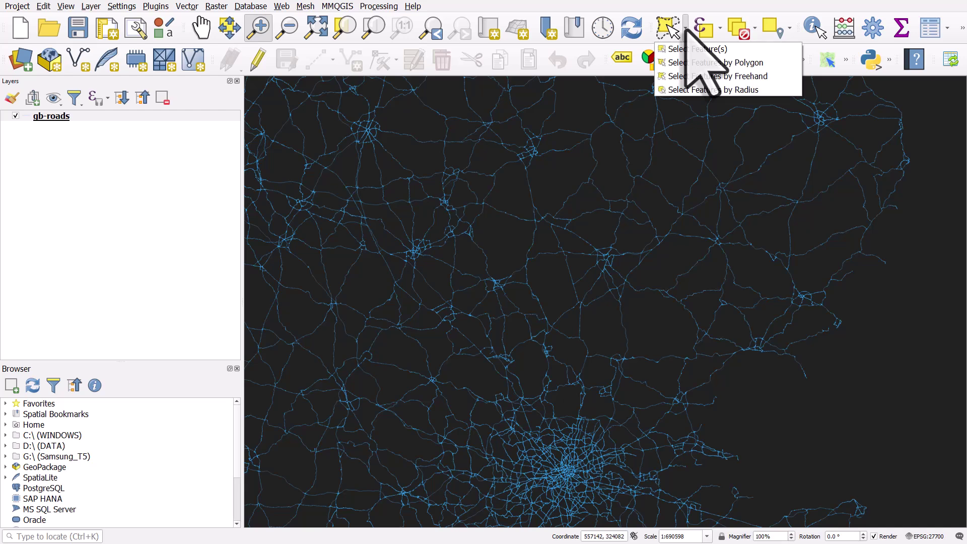
left_click(685, 29)
left_click(685, 29)
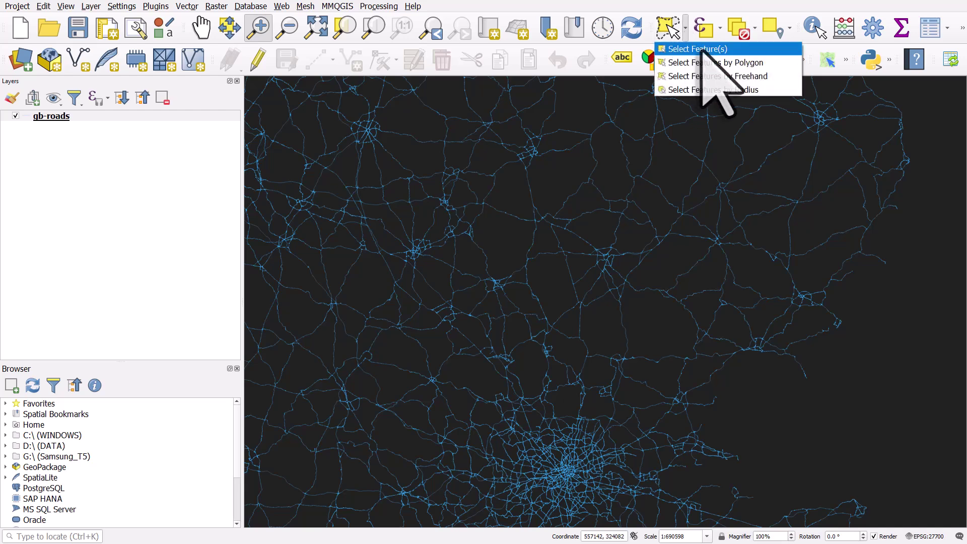
left_click(702, 49)
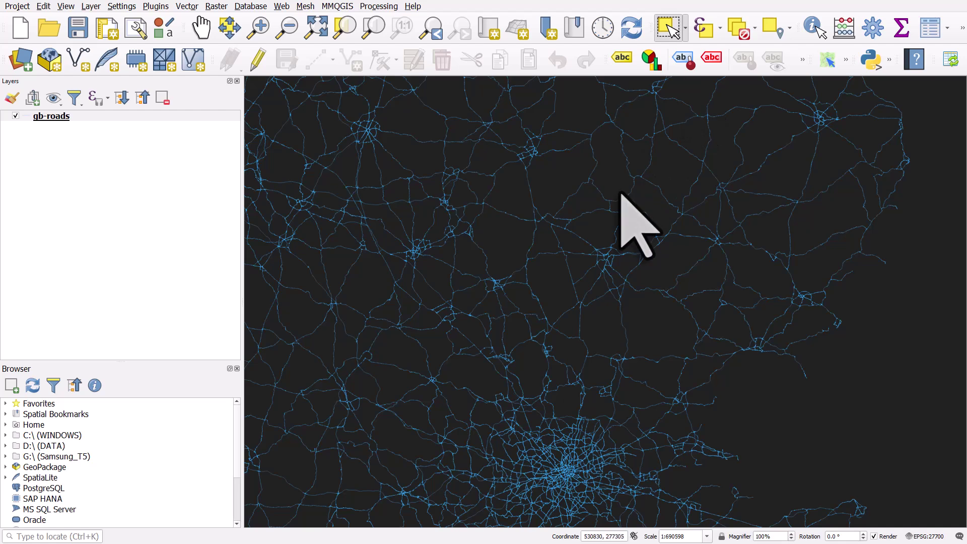
left_click(530, 177)
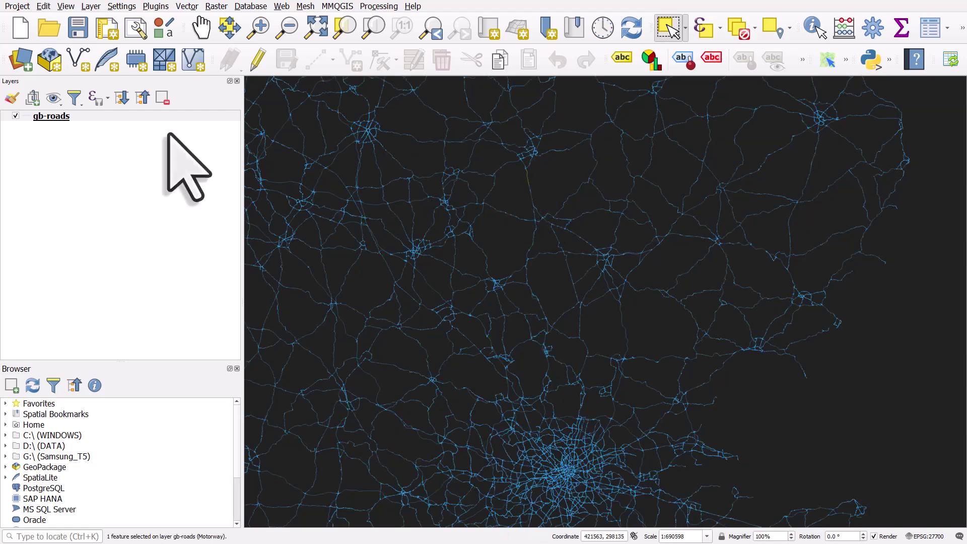
Step: Set the gb-roads line symbol width to 0.5, then reselect a single motorway segment
double_click(53, 116)
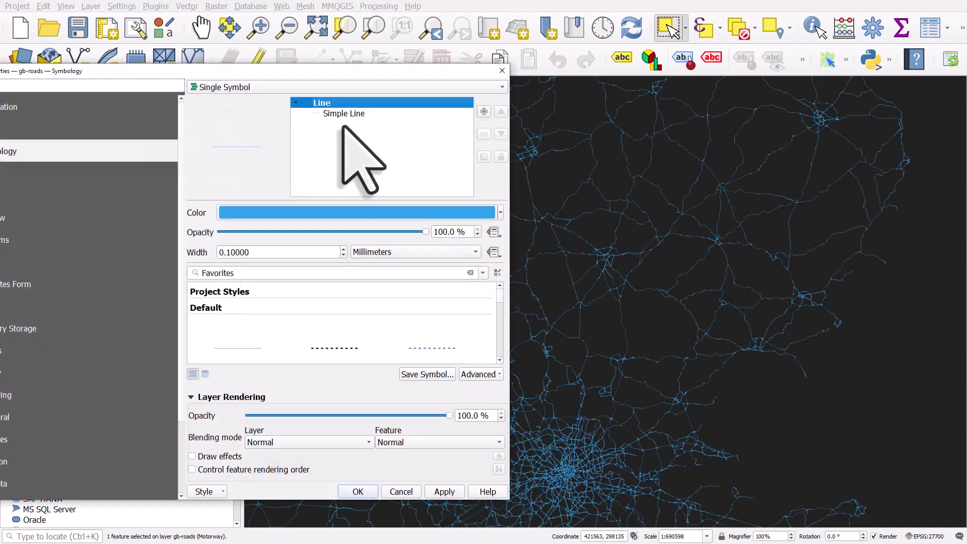
scroll(342, 250, "up", 2)
left_click(357, 491)
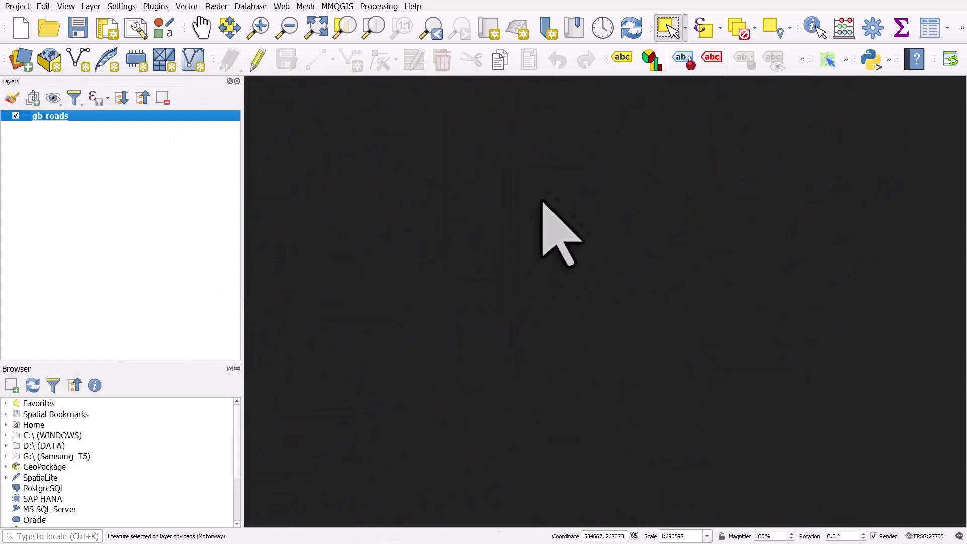
left_click(533, 194)
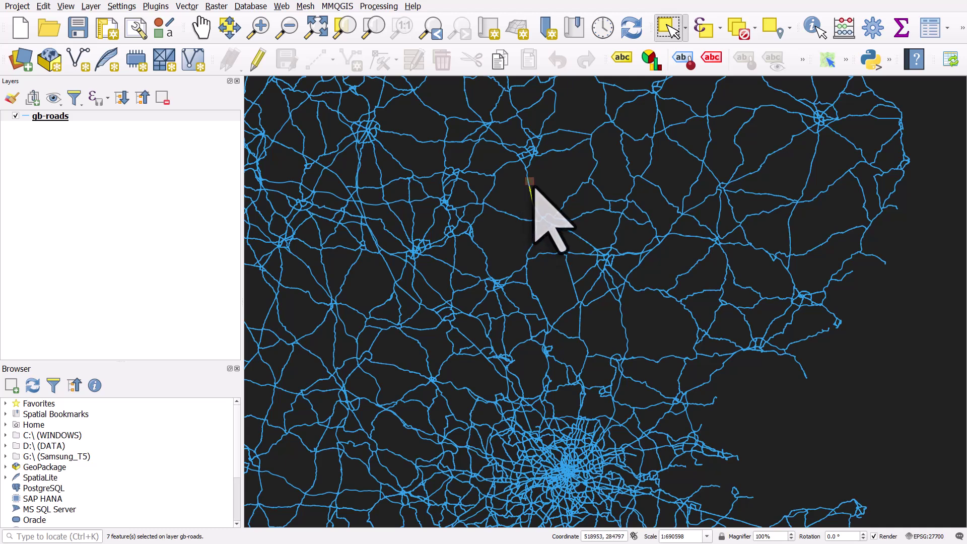
left_click(534, 187)
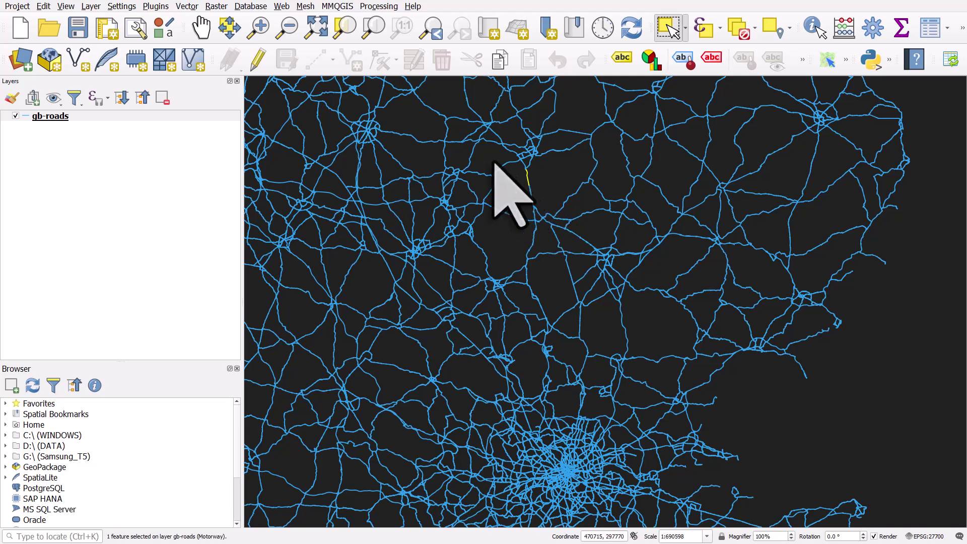
Step: Zoom into London and select four adjoining motorway segments running north-west of the city
left_click(265, 23)
left_click_drag(441, 394, 680, 534)
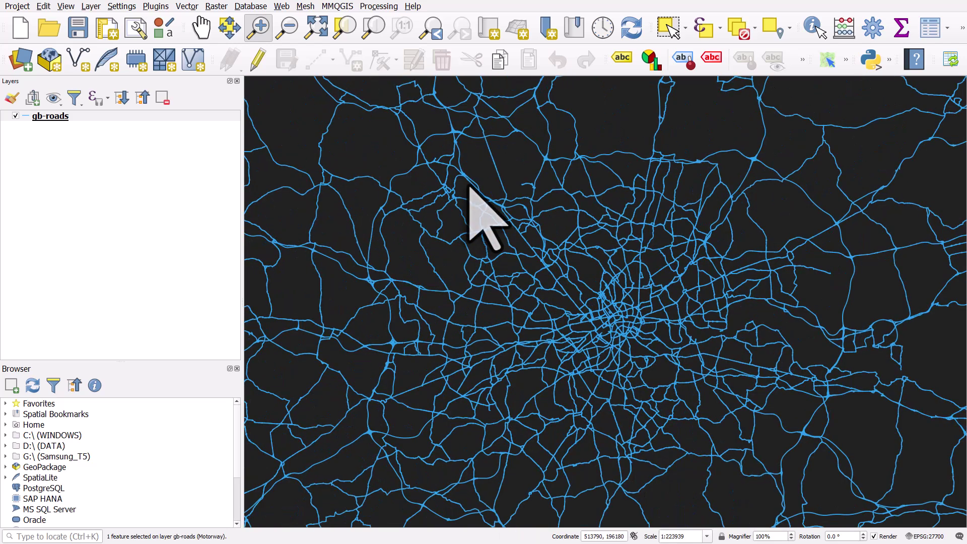
left_click(669, 28)
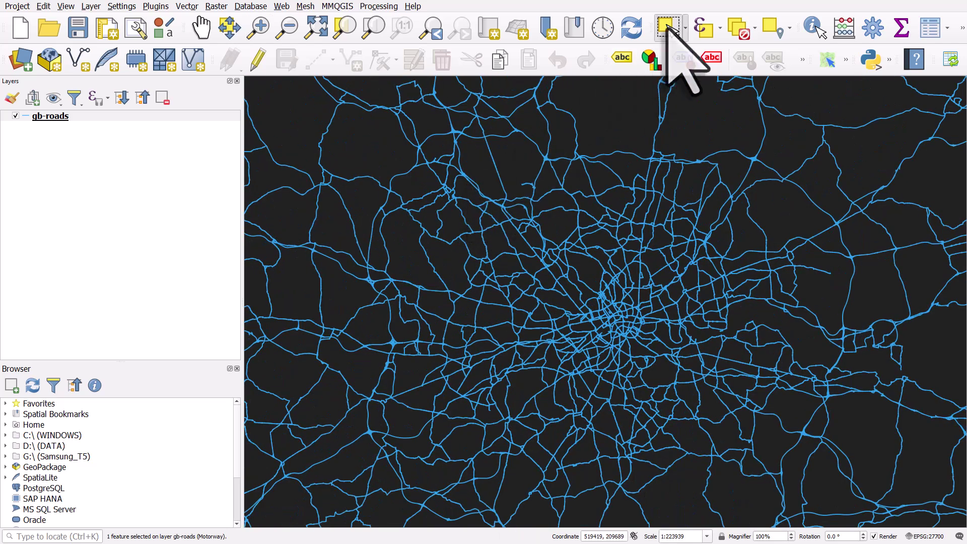
left_click(505, 143)
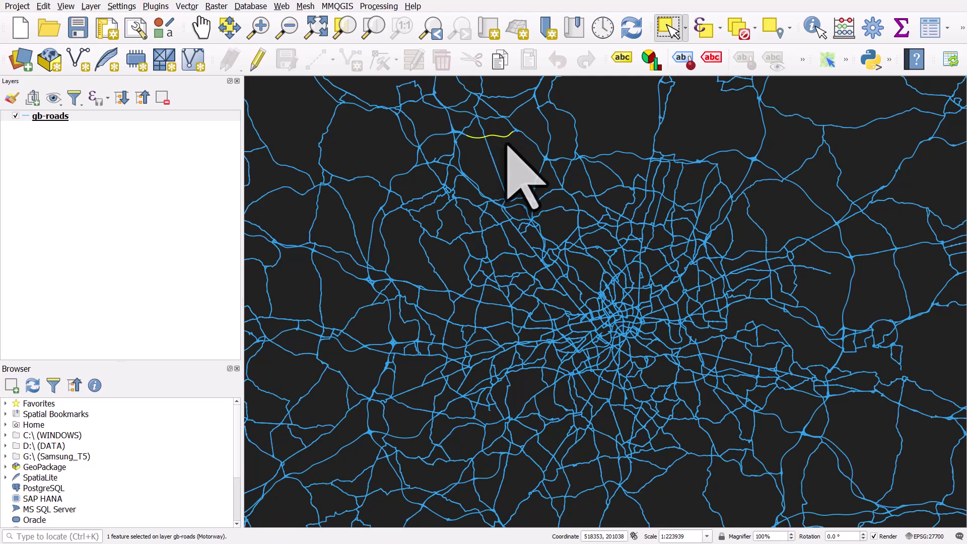
left_click(532, 148, "shift")
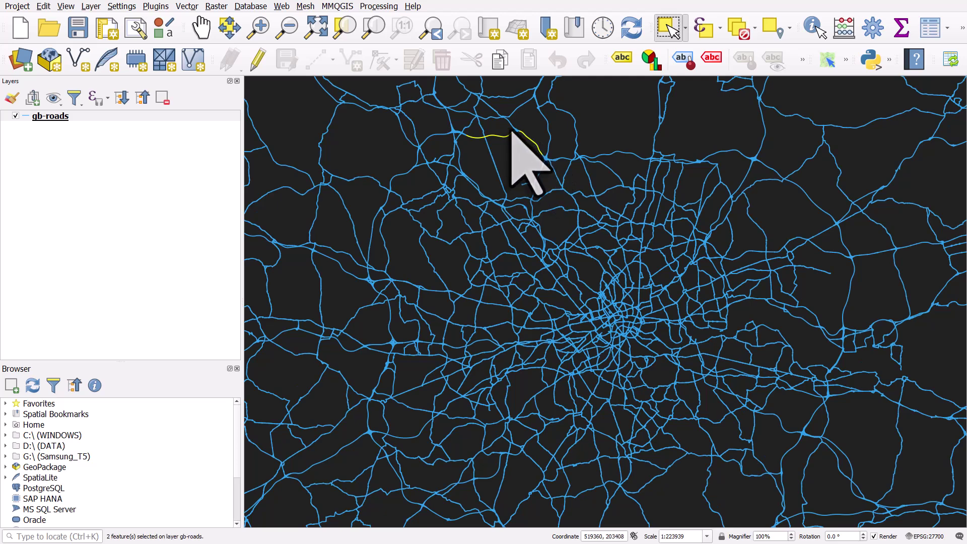
left_click(514, 132, "shift")
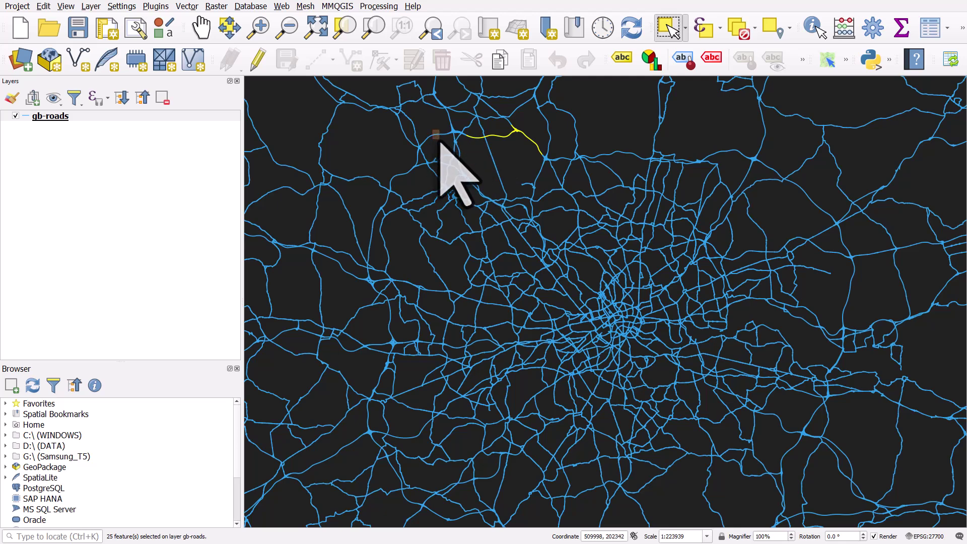
left_click(440, 137, "shift")
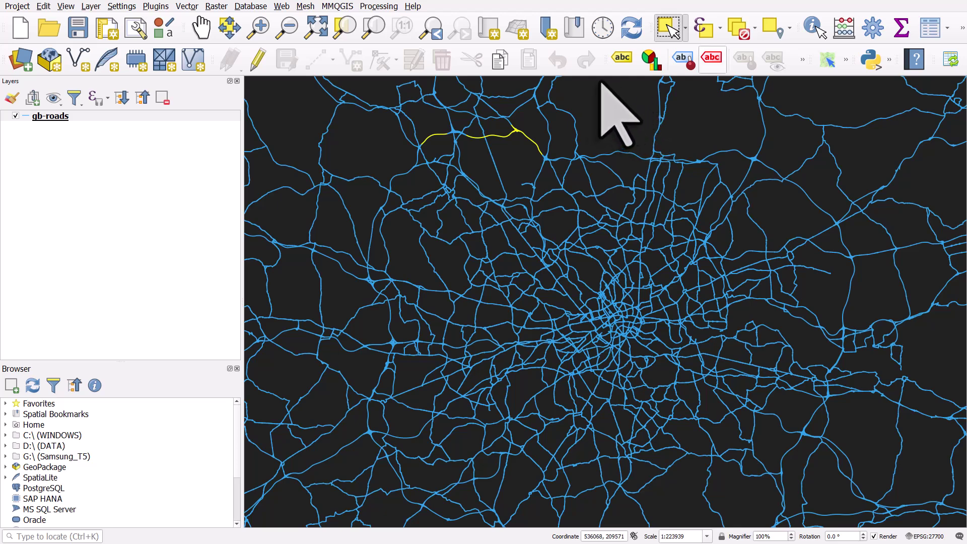
Step: Clear the current selection and open Select Features by Expression for gb-roads
left_click(739, 34)
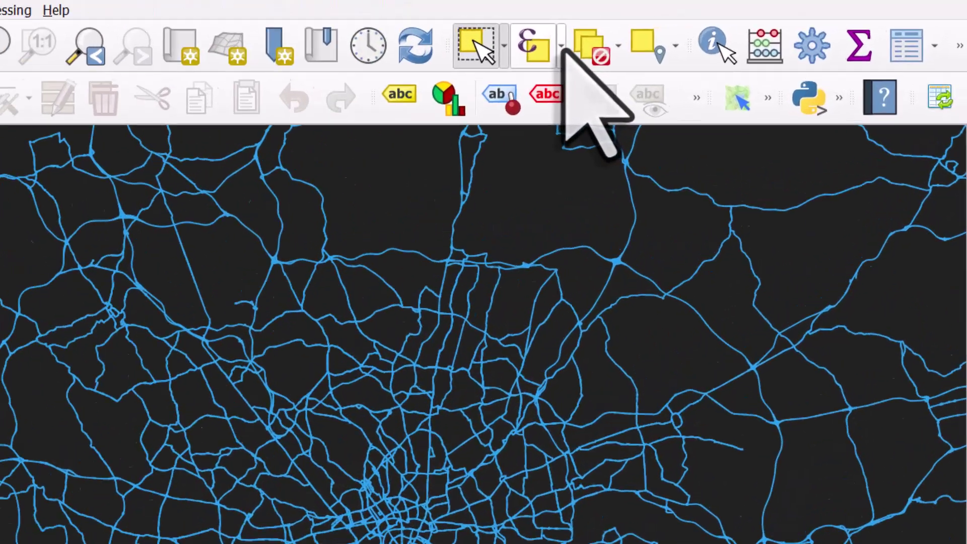
left_click(561, 46)
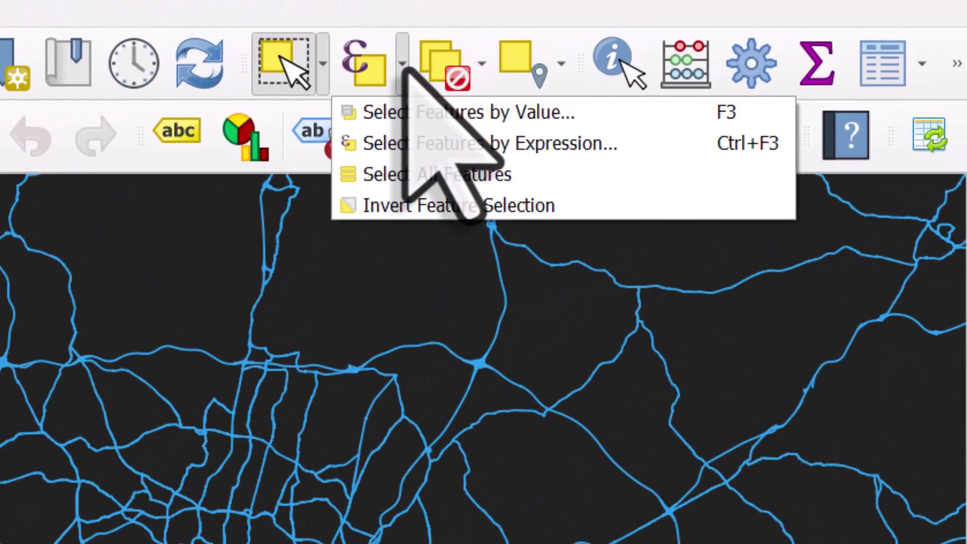
left_click(423, 121)
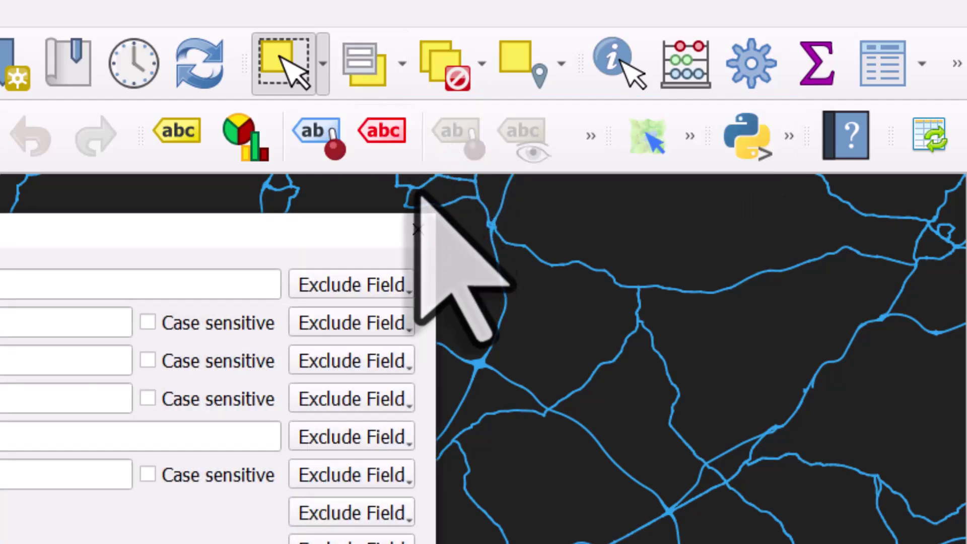
left_click(418, 219)
left_click(402, 91)
left_click(401, 92)
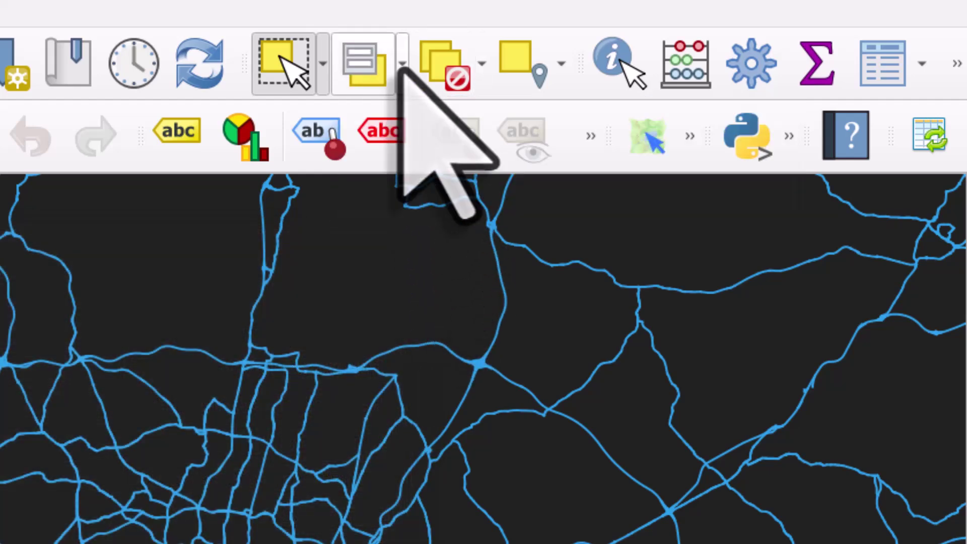
left_click(403, 93)
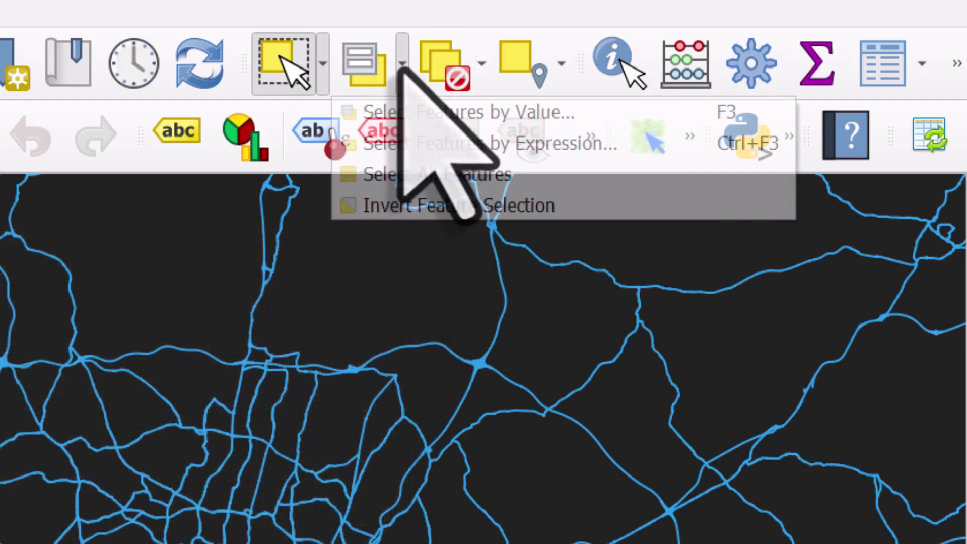
left_click(406, 122)
left_click(403, 125)
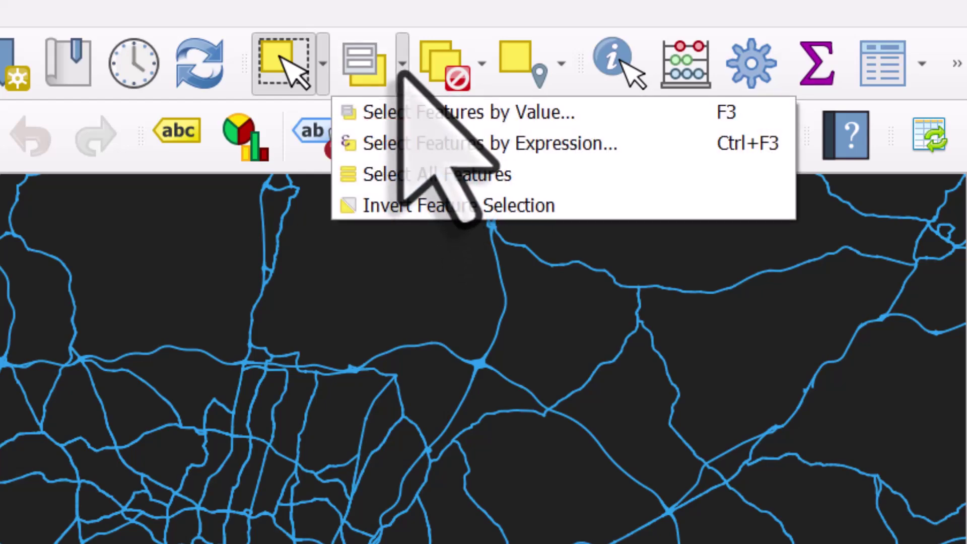
left_click(422, 144)
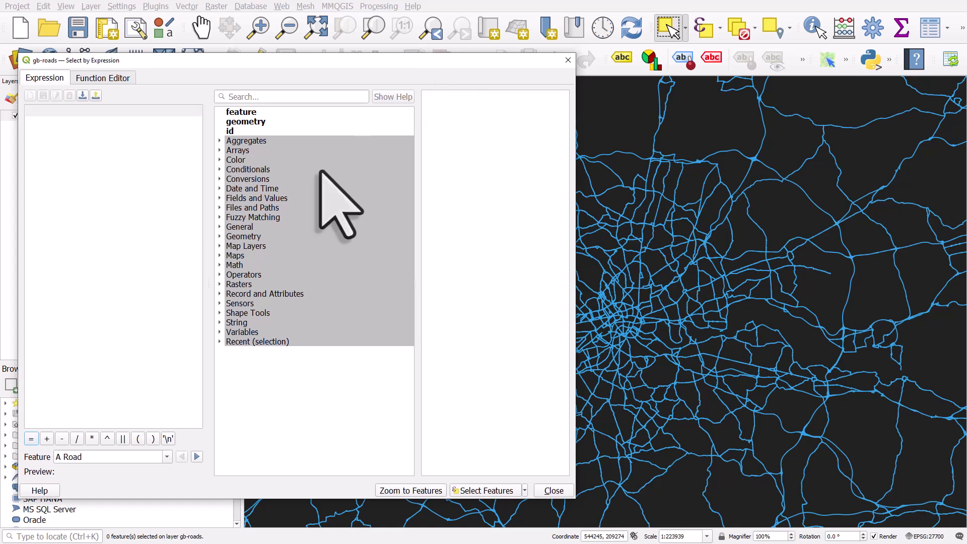
Step: Expand Fields and Values and pick roadClassificationNumber to show its help information
left_click(219, 198)
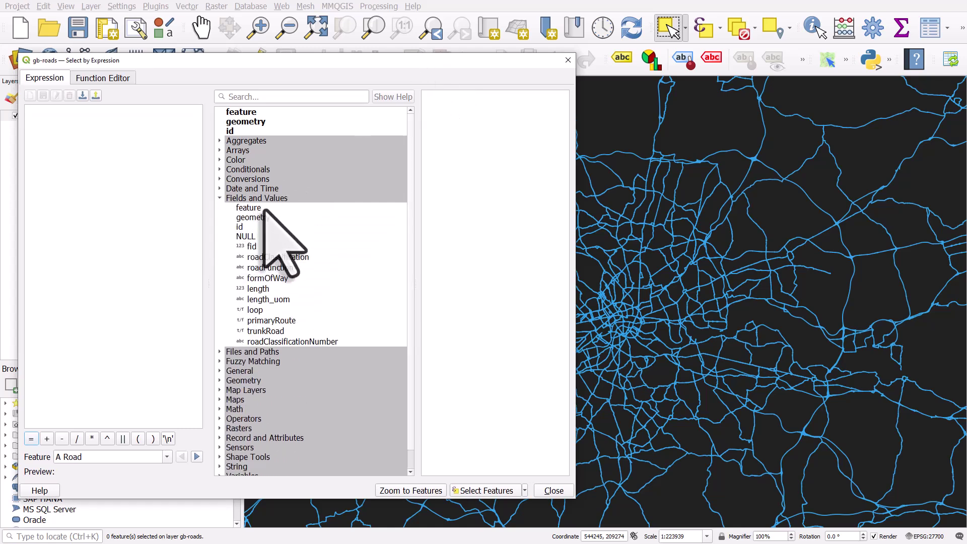
left_click(263, 209)
left_click(268, 198)
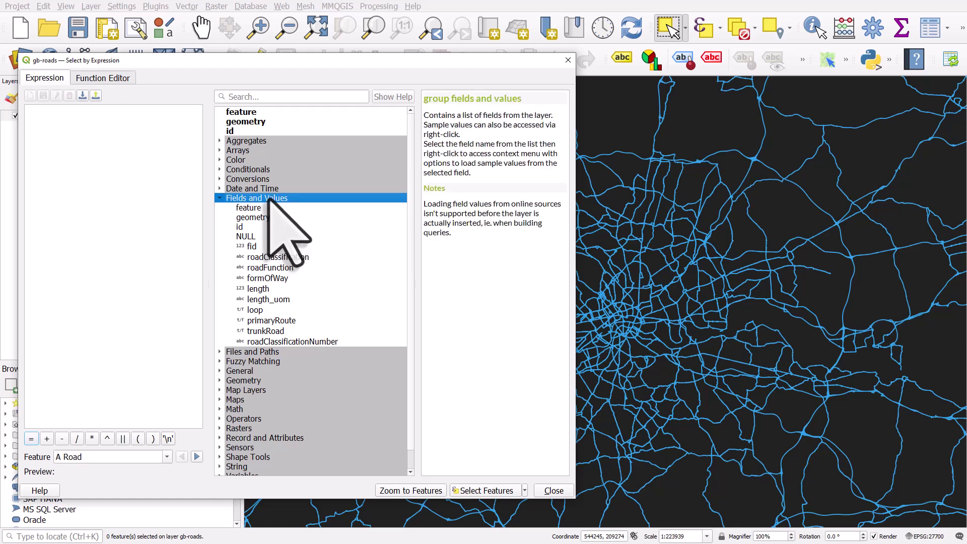
left_click(275, 342)
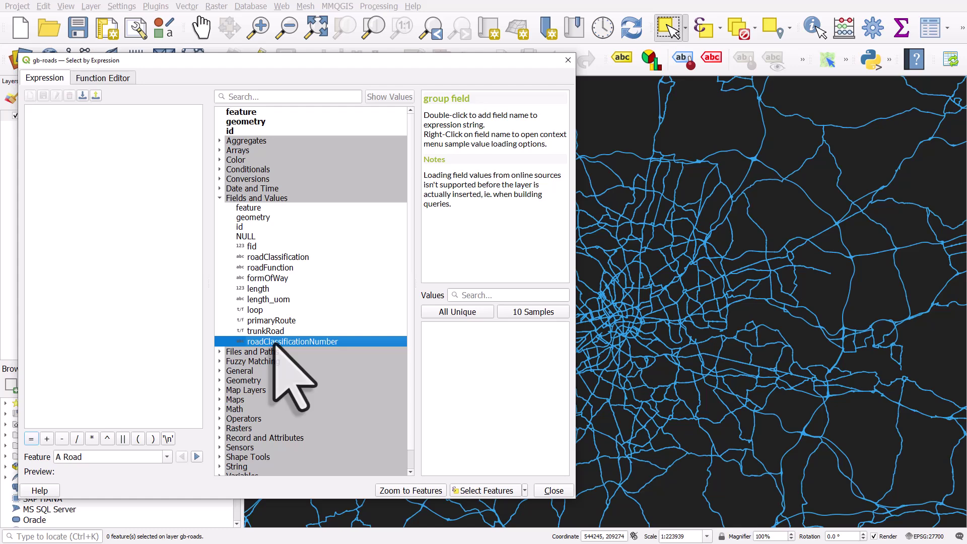
Step: Build the expression "roadClassificationNumber" = 'M25', picking M25 from the field's unique values
double_click(301, 343)
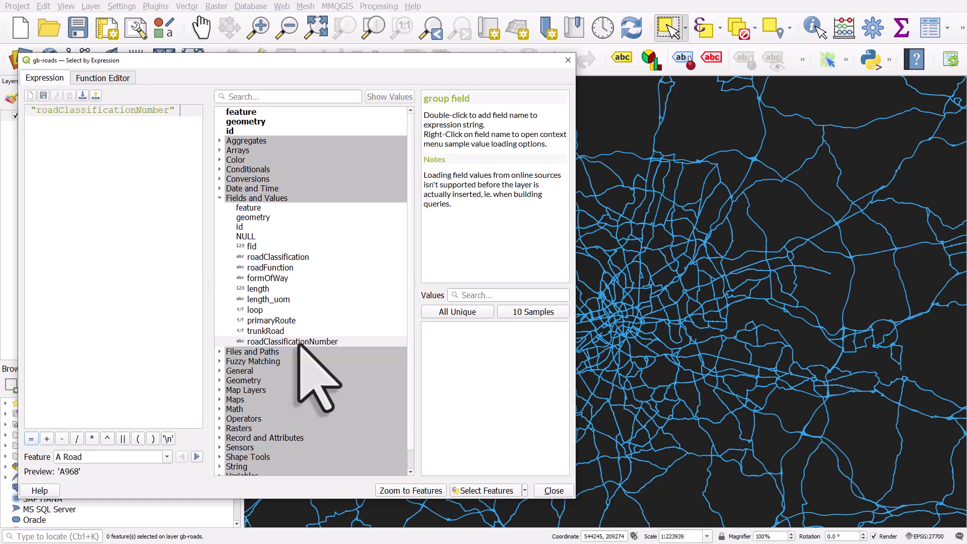
left_click(30, 438)
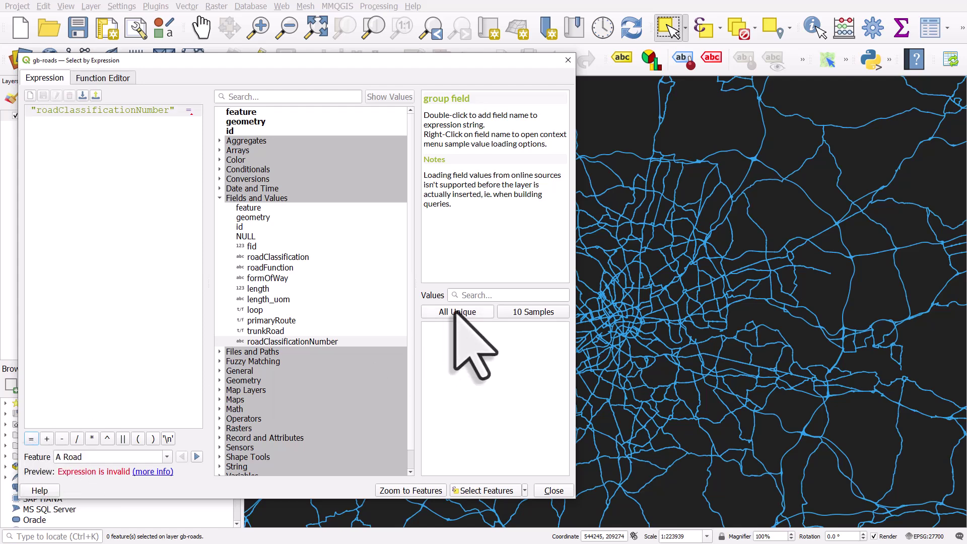
left_click(322, 342)
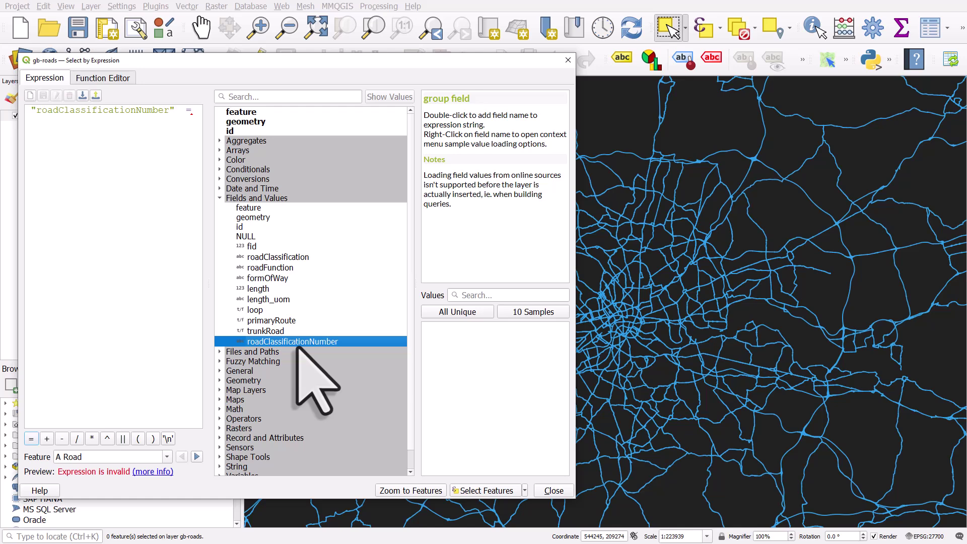
left_click(469, 313)
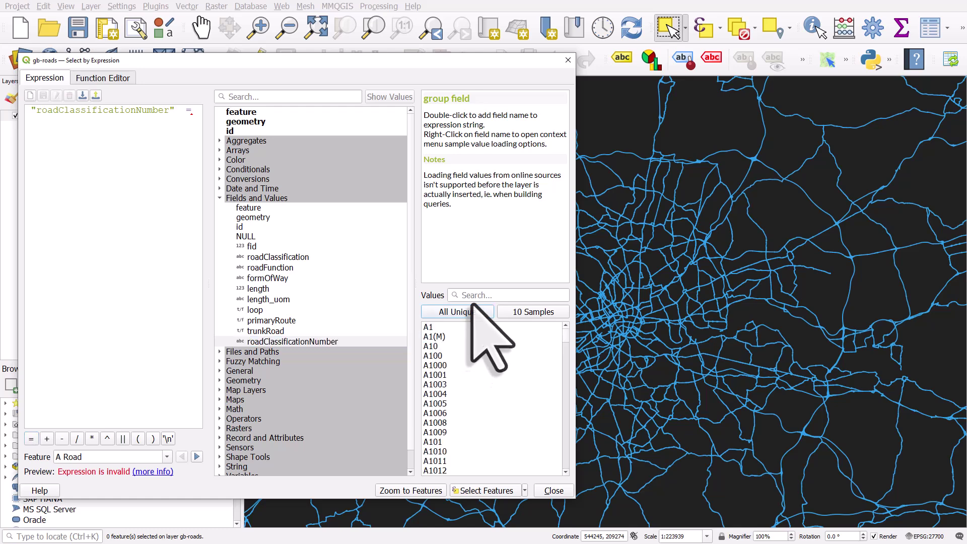
left_click(474, 297)
type("m25")
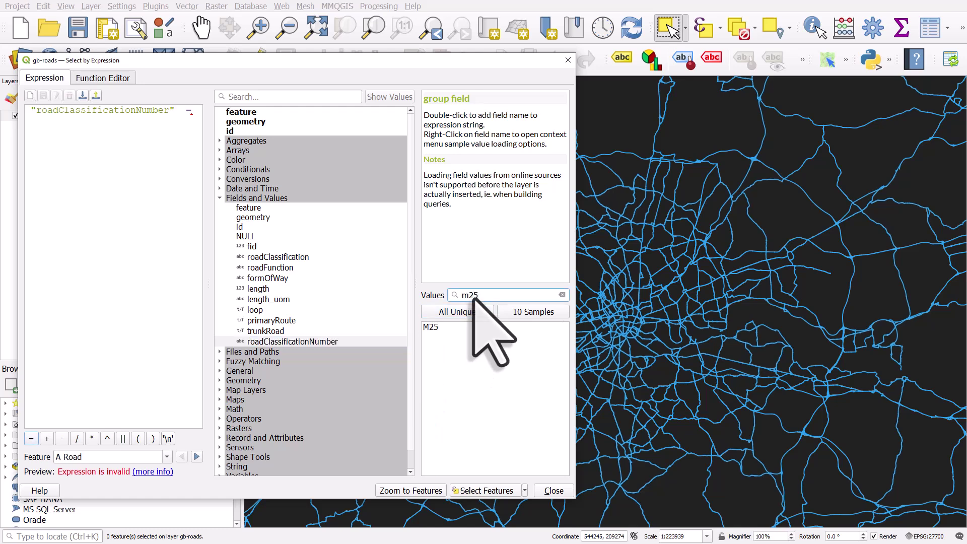
double_click(439, 327)
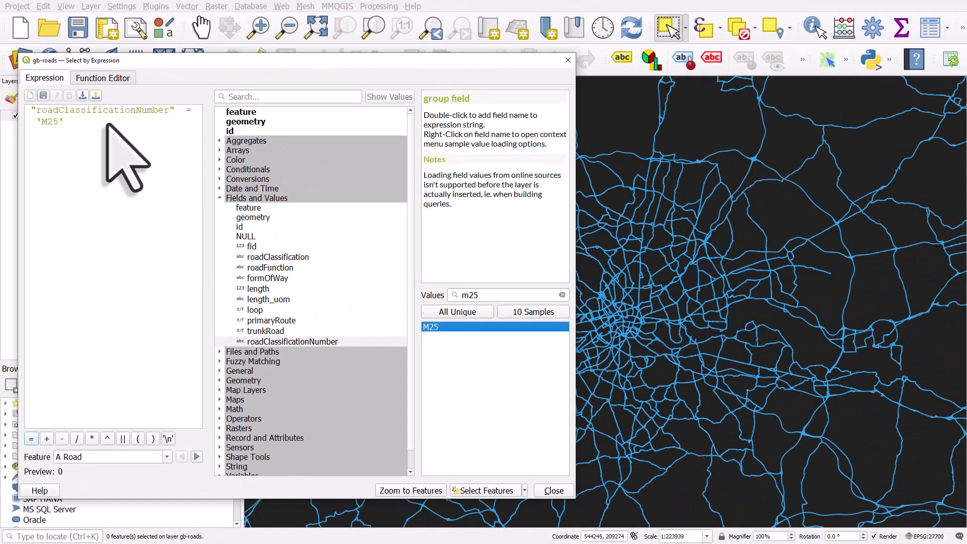
Step: Select the 377 matching M25 segments, close the dialog and zoom to the selection
left_click(502, 492)
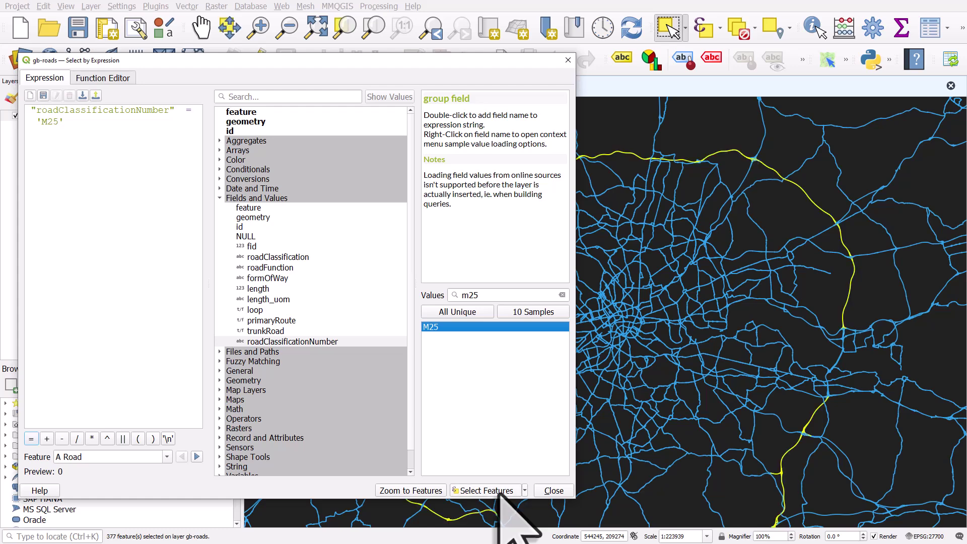
left_click(554, 490)
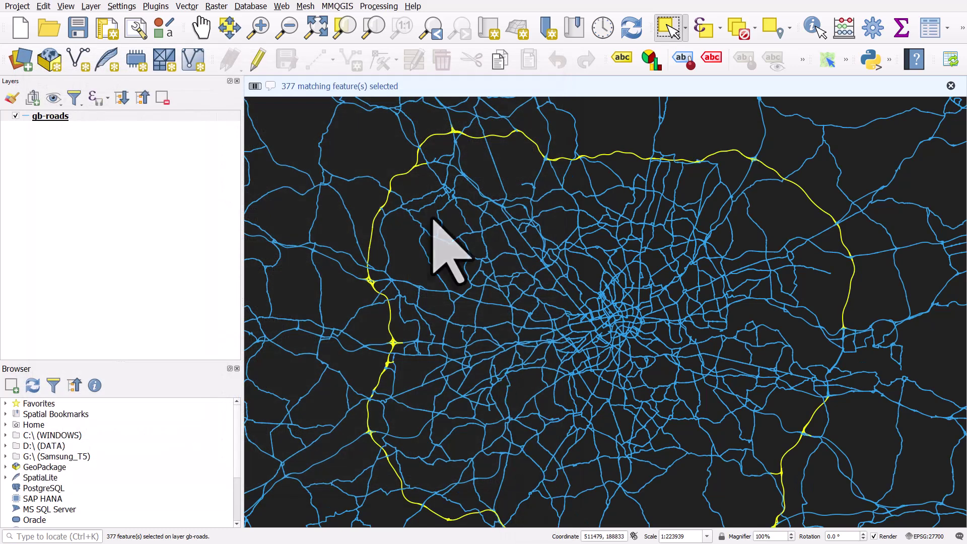
left_click(346, 25)
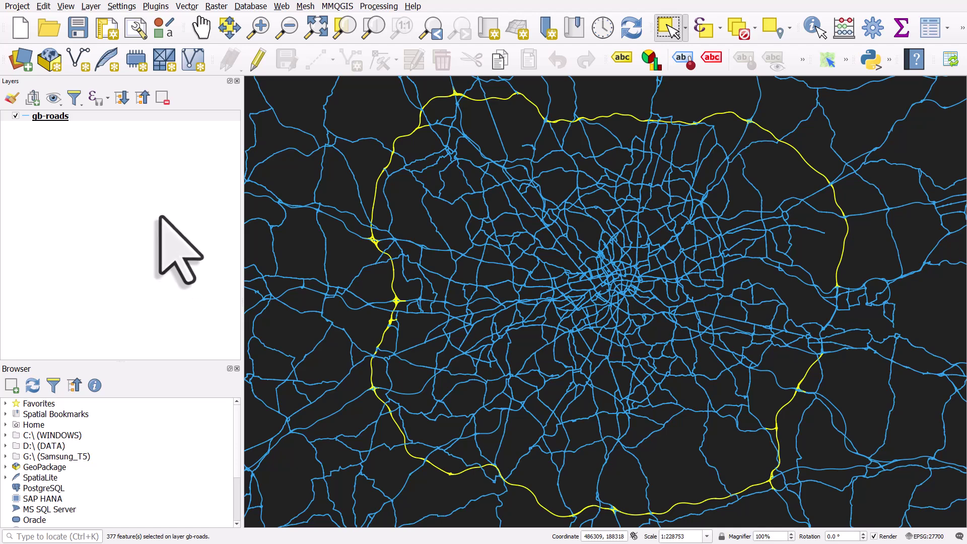
Step: Choose Export > Save Selected Features As for the selected M25 segments in gb-roads
right_click(63, 116)
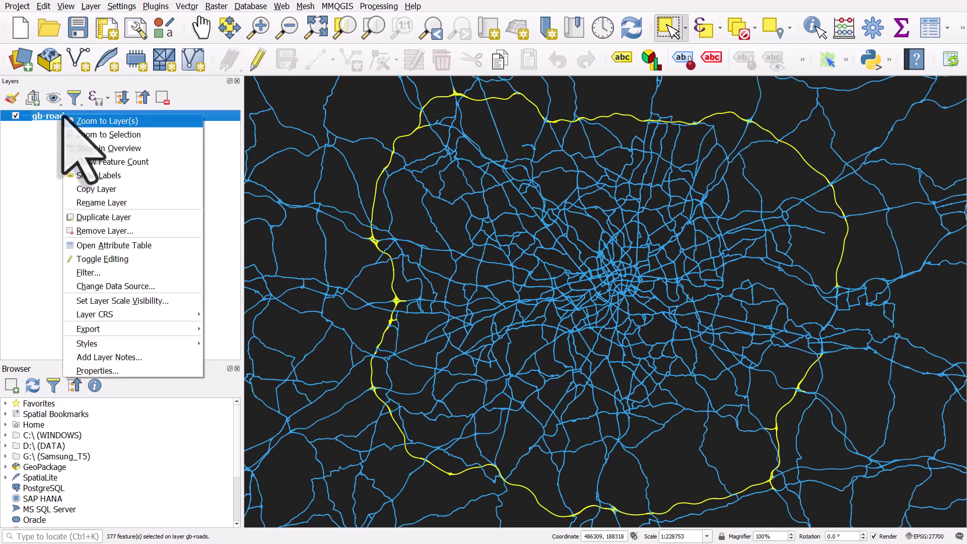
mouse_move(186, 329)
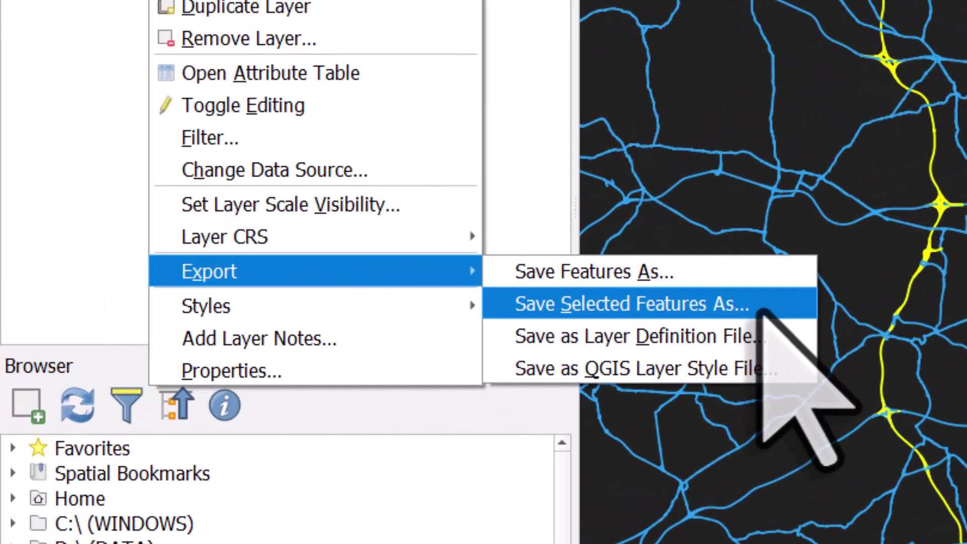
left_click(763, 305)
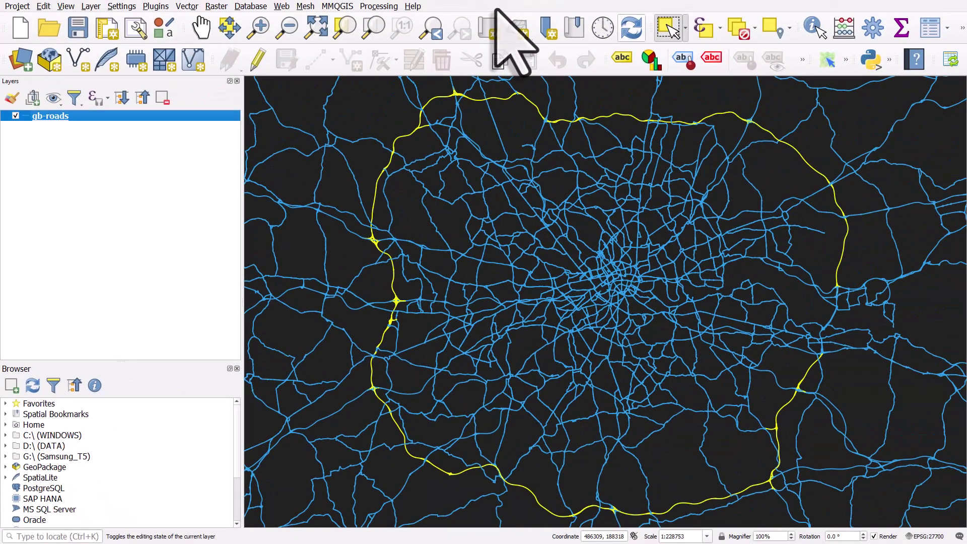
Step: Bring up the Select Features options list while the M25 segments stay highlighted yellow
left_click(720, 29)
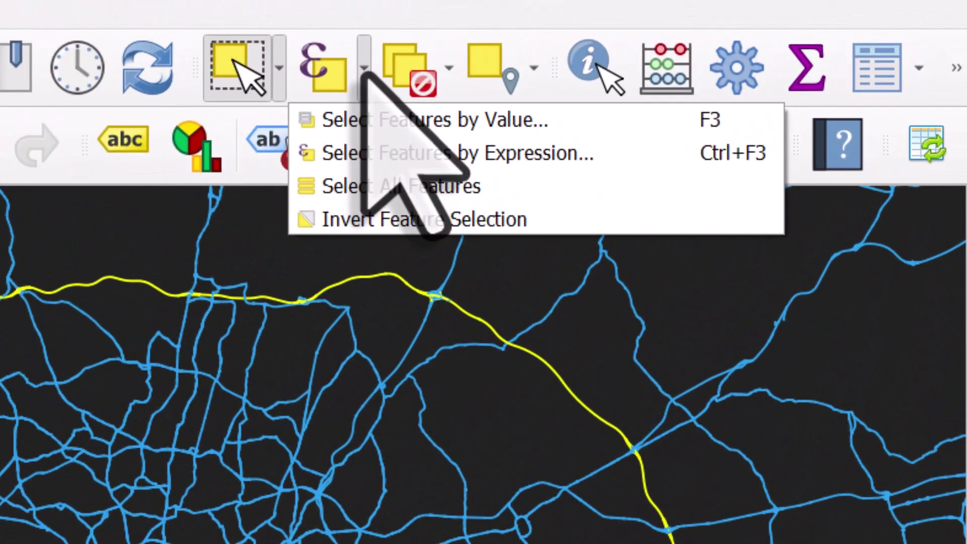
left_click(720, 28)
left_click(720, 29)
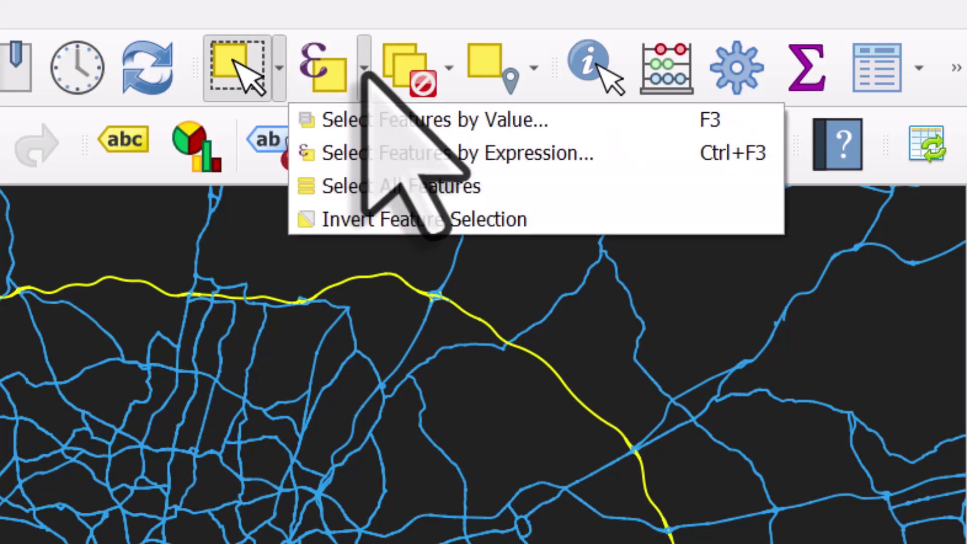